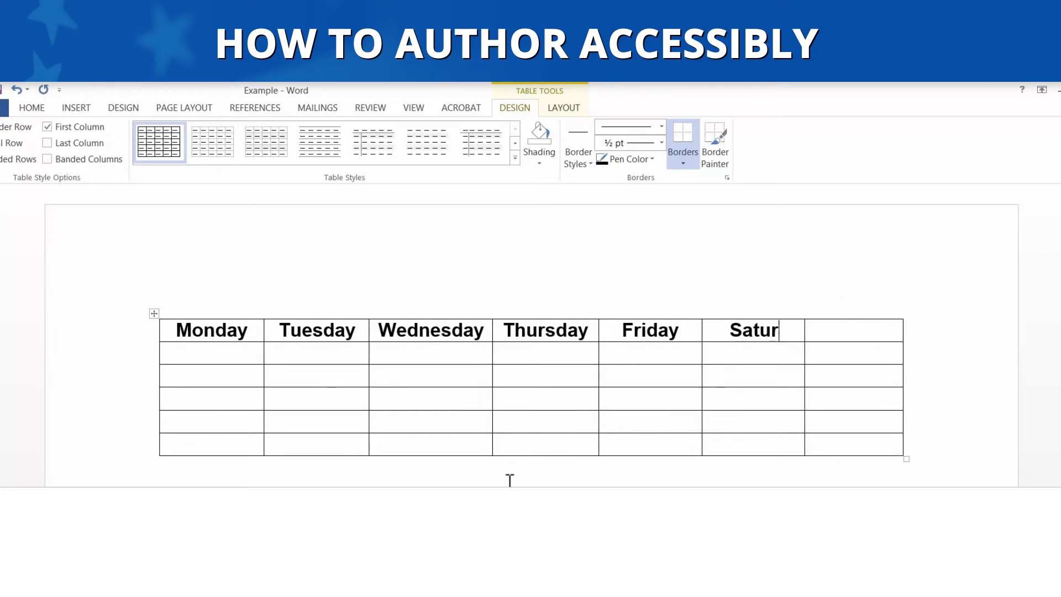
{"action": "key", "text": "Tab"}
Fill the calendar under the weekday headers with dates 1 through 31
{"action": "type", "text": "1"}
{"action": "key", "text": "Tab"}
{"action": "type", "text": "2\t3\t4\t5\t6\t7\t8\t9\t10\t11\t12\t13\t14\t15\t16\t17\t18"}
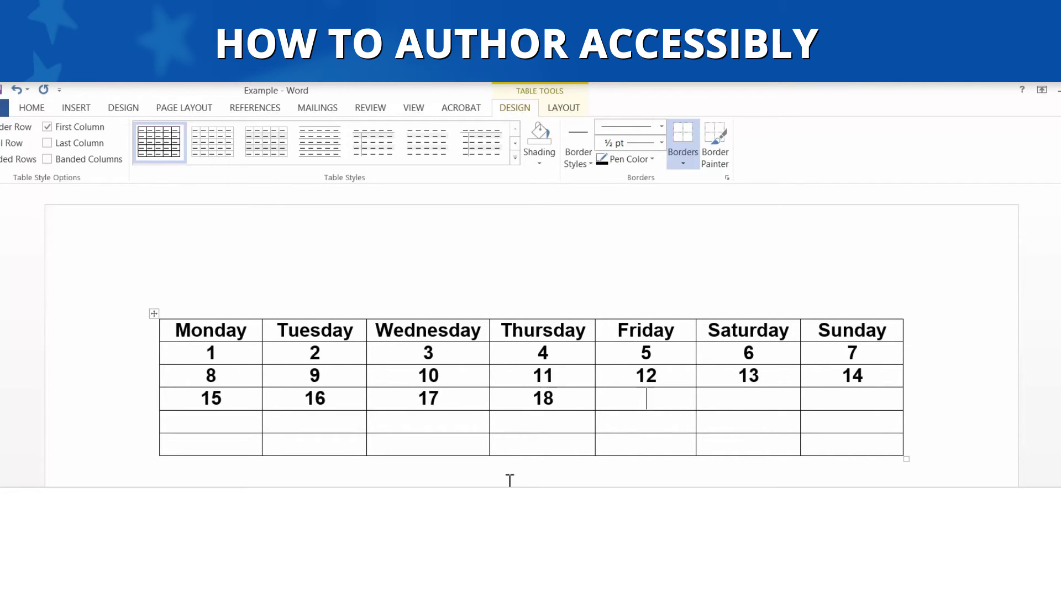
{"action": "type", "text": "\t19\t20\t21\t22\t23\t24\t25\t26\t27\t28\t29\t30\t31"}
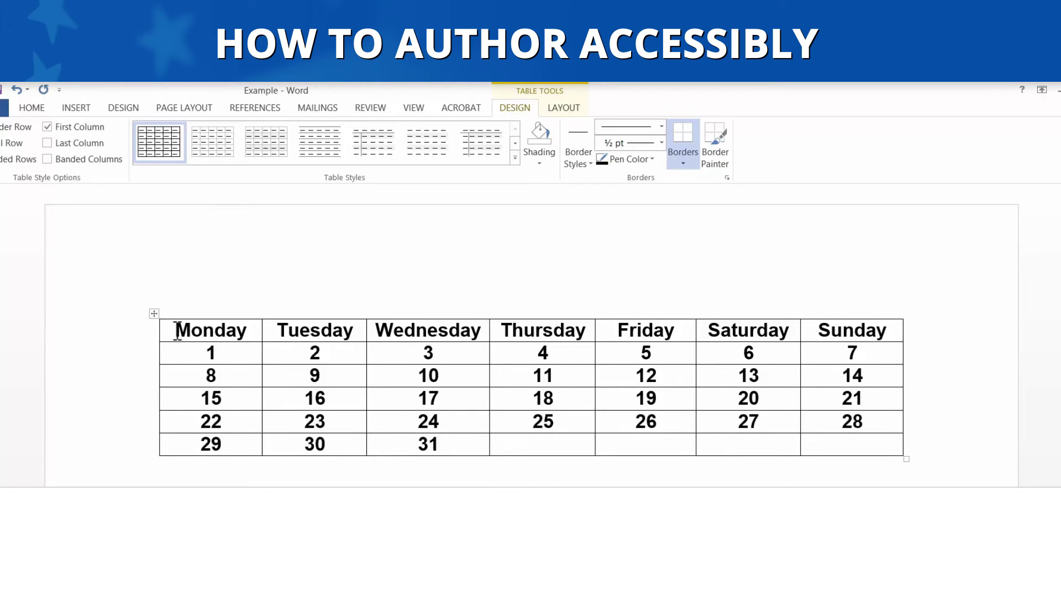
Set the Monday–Sunday weekday row to repeat as a header row
{"action": "left_click_drag", "start_coordinate": [176, 330], "coordinate": [876, 331]}
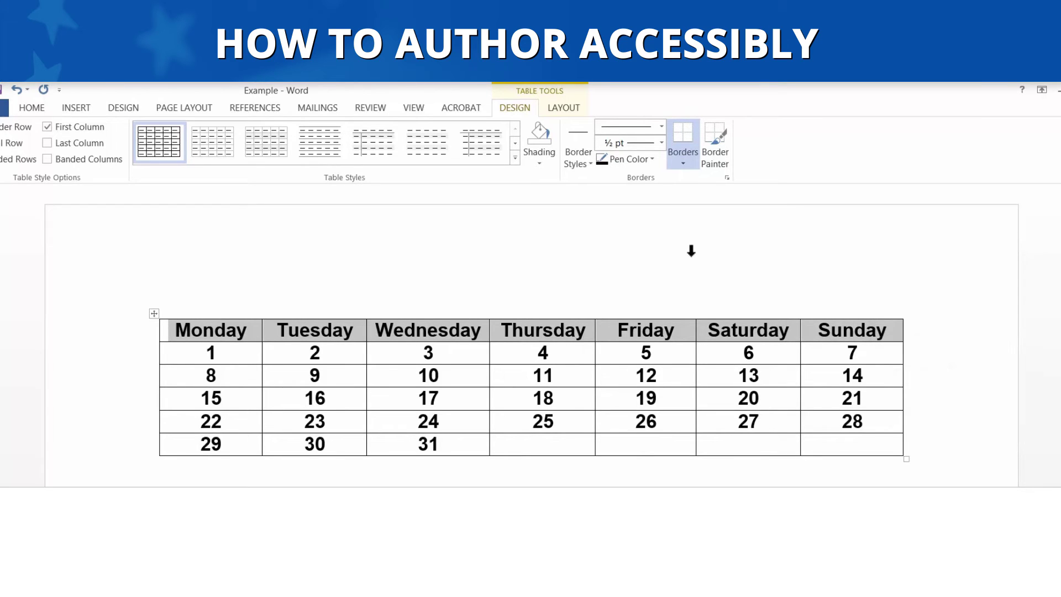
{"action": "left_click", "coordinate": [563, 107]}
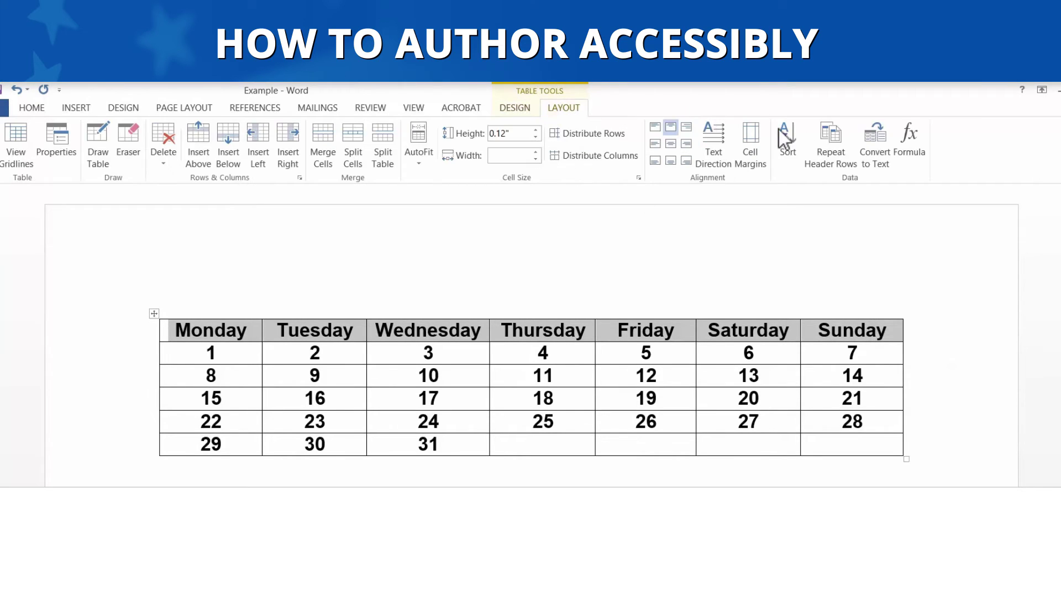
{"action": "left_click", "coordinate": [832, 150]}
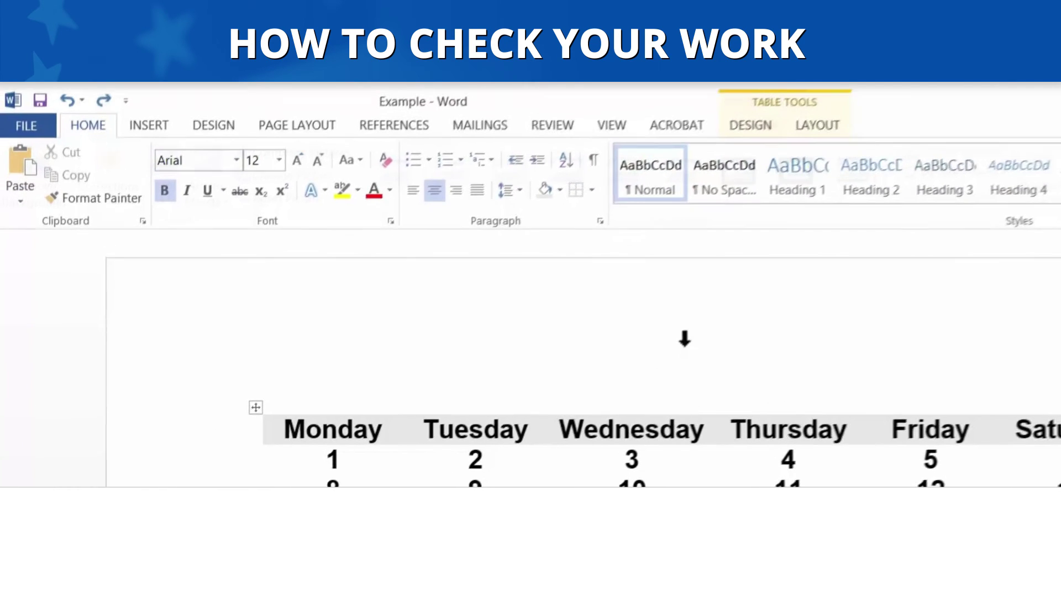
Turn on table gridlines and show Reveal Formatting for the Monday header cell
{"action": "left_click", "coordinate": [830, 117]}
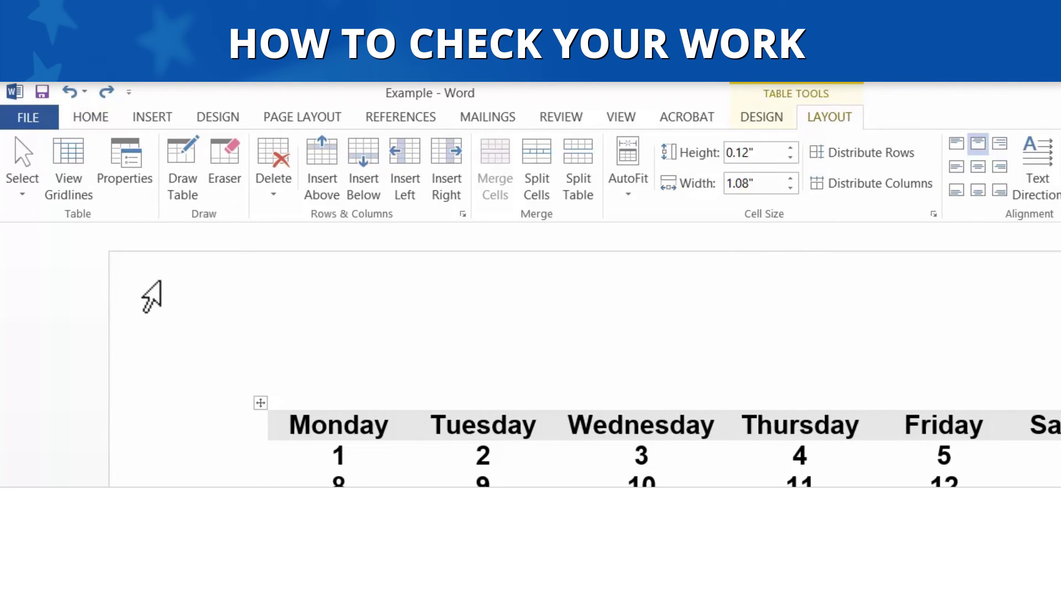
{"action": "left_click", "coordinate": [73, 191]}
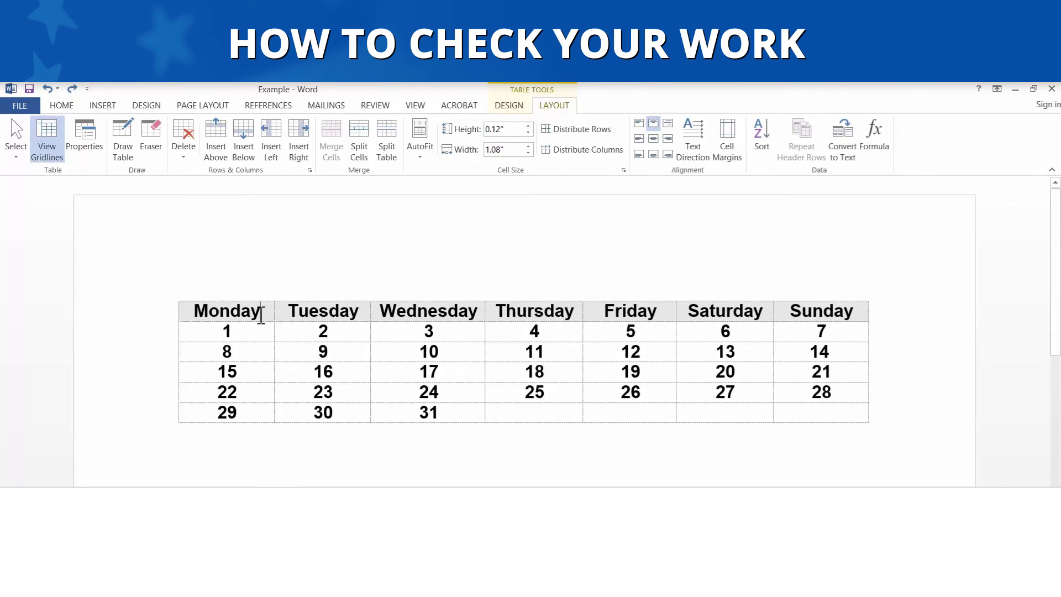
{"action": "left_click", "coordinate": [261, 313]}
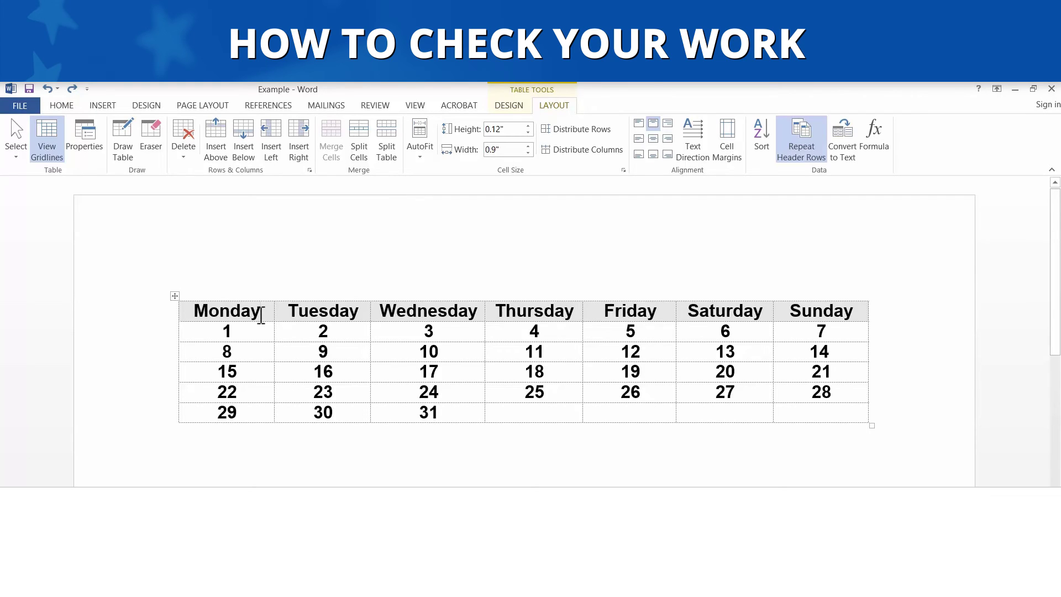
{"action": "key", "text": "shift+F1"}
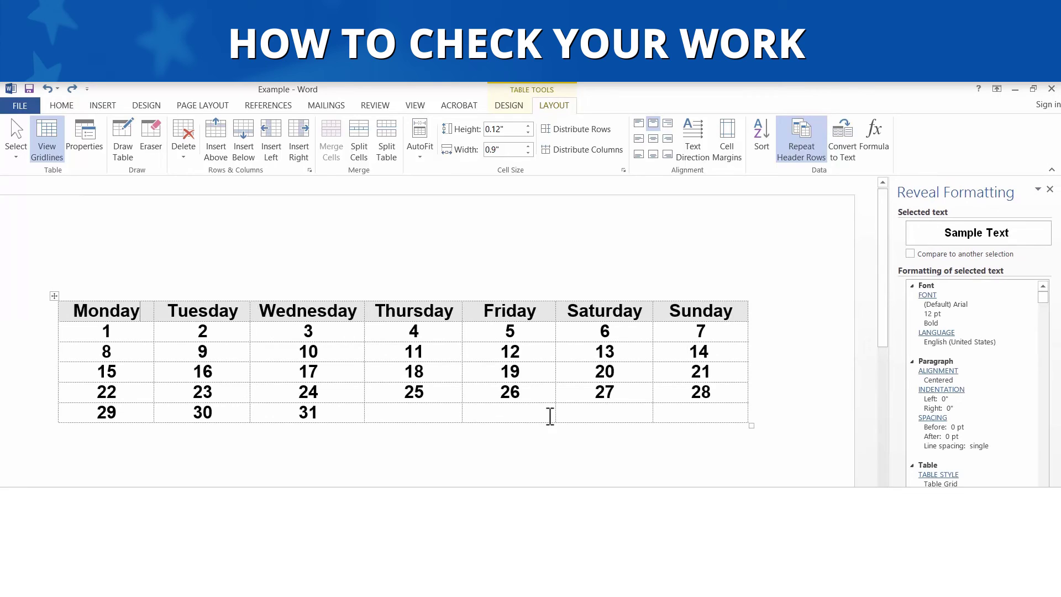
Check the Row entry in Reveal Formatting and open the calendar's Table Properties
{"action": "scroll", "coordinate": [973, 387], "scroll_direction": "down", "scroll_amount": 3}
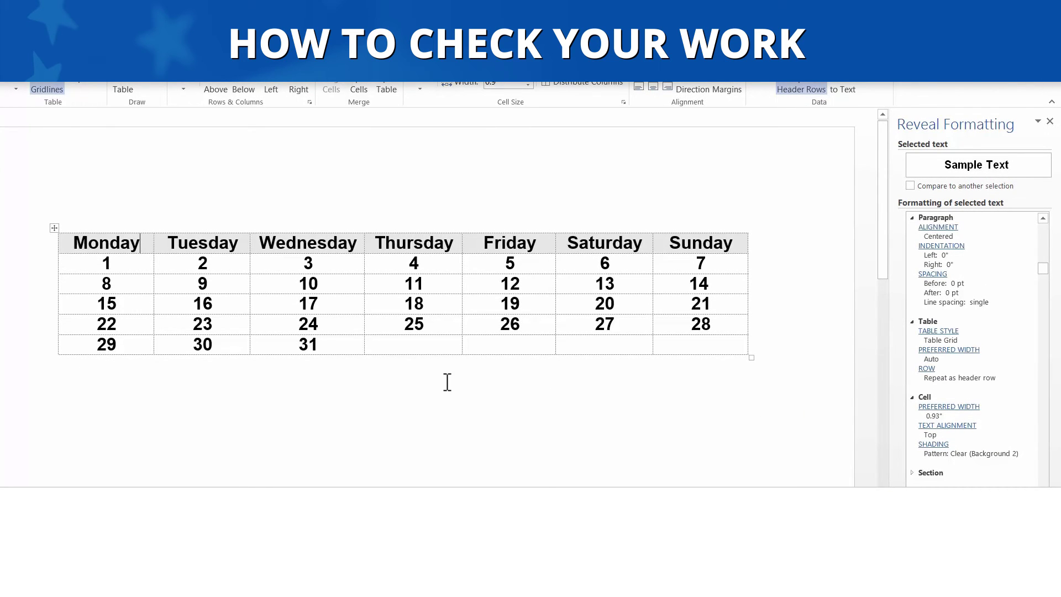
{"action": "right_click", "coordinate": [341, 320]}
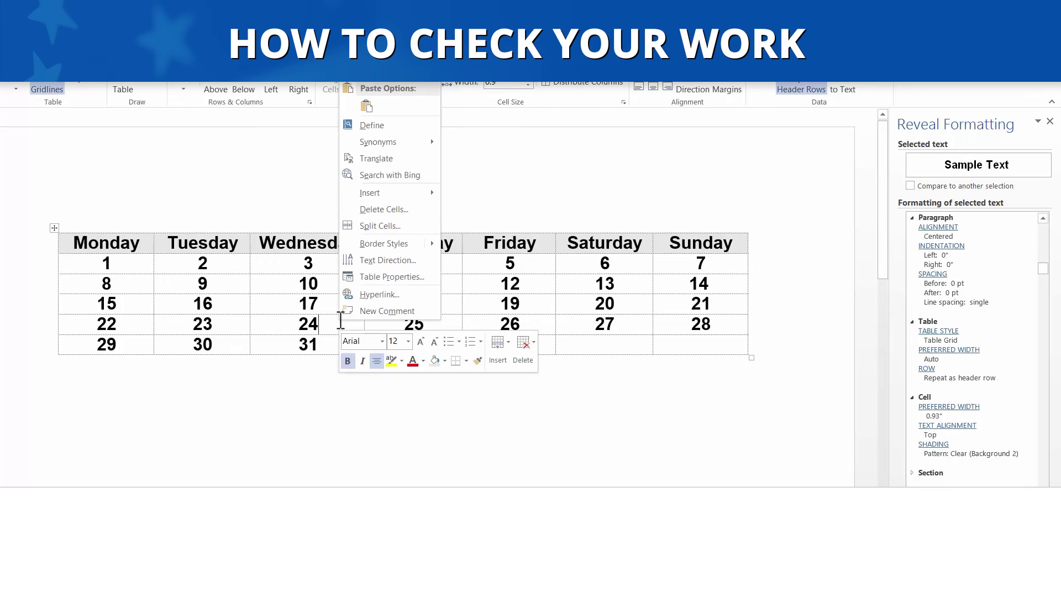
{"action": "left_click", "coordinate": [374, 279]}
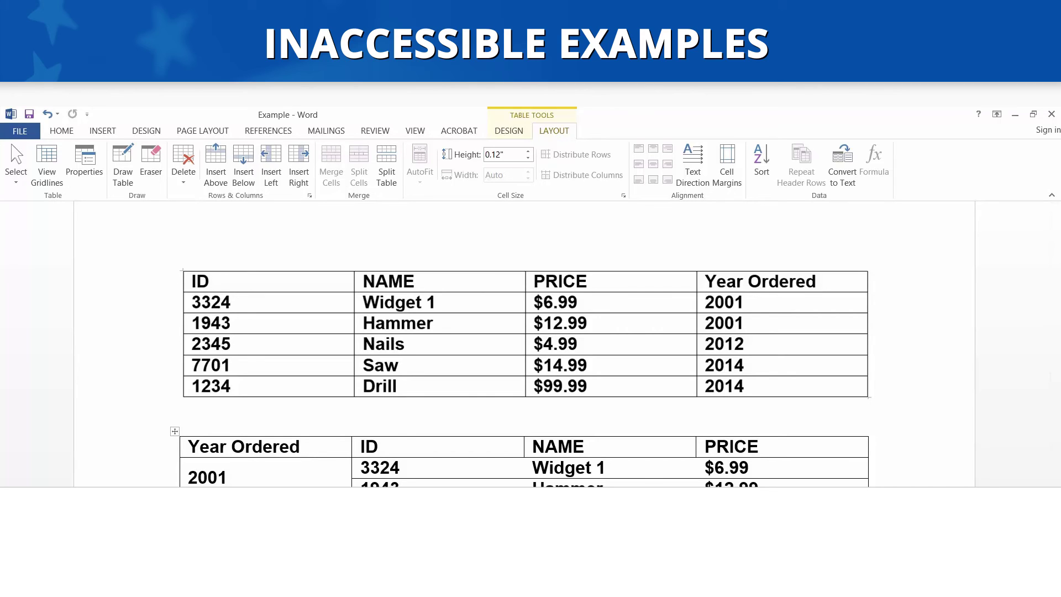
Select the top product table to reveal it's a picture, then click into the second table's 3324 cell
{"action": "left_click", "coordinate": [633, 346]}
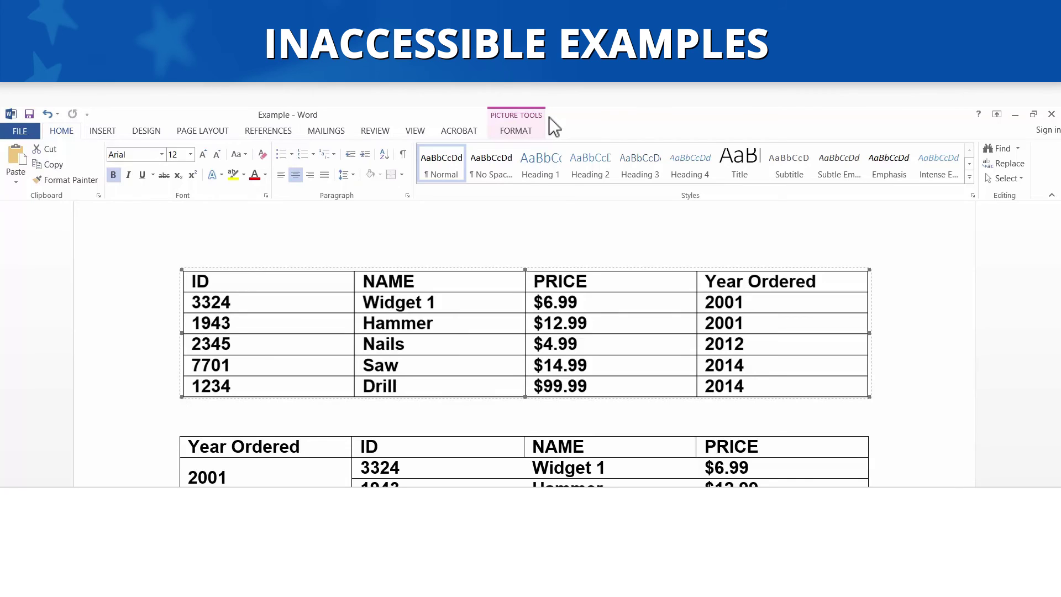
{"action": "scroll", "coordinate": [450, 402], "scroll_direction": "down", "scroll_amount": 3}
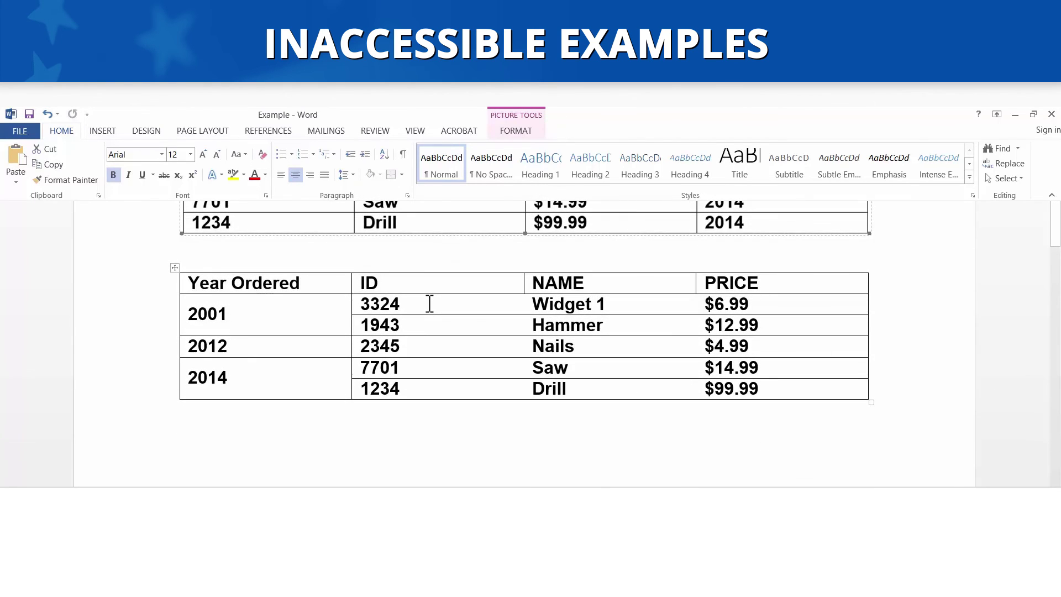
{"action": "left_click", "coordinate": [429, 303]}
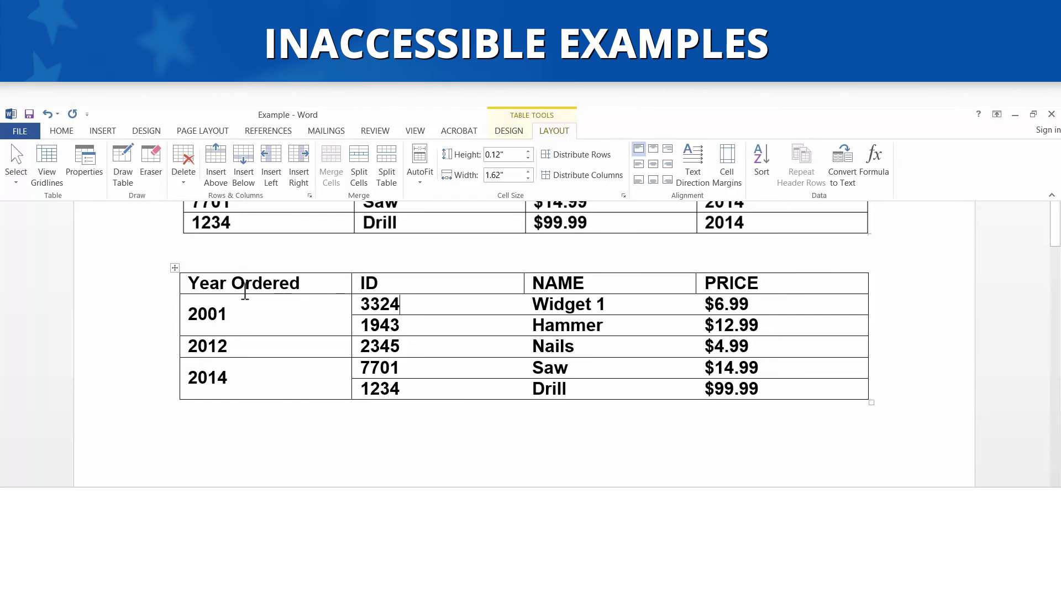
Show gridlines in the merged-cell product table and open Reveal Formatting for its ID cell
{"action": "mouse_move", "coordinate": [190, 281]}
{"action": "left_mouse_down"}
{"action": "mouse_move", "coordinate": [675, 351]}
{"action": "mouse_move", "coordinate": [761, 369]}
{"action": "mouse_move", "coordinate": [787, 386]}
{"action": "left_mouse_up"}
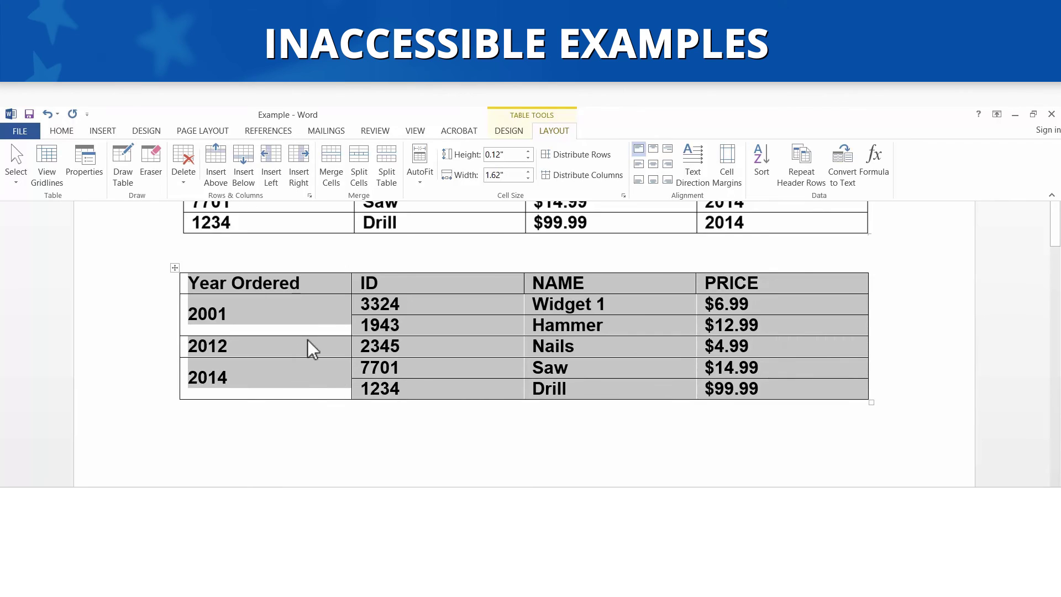
{"action": "left_click", "coordinate": [408, 326]}
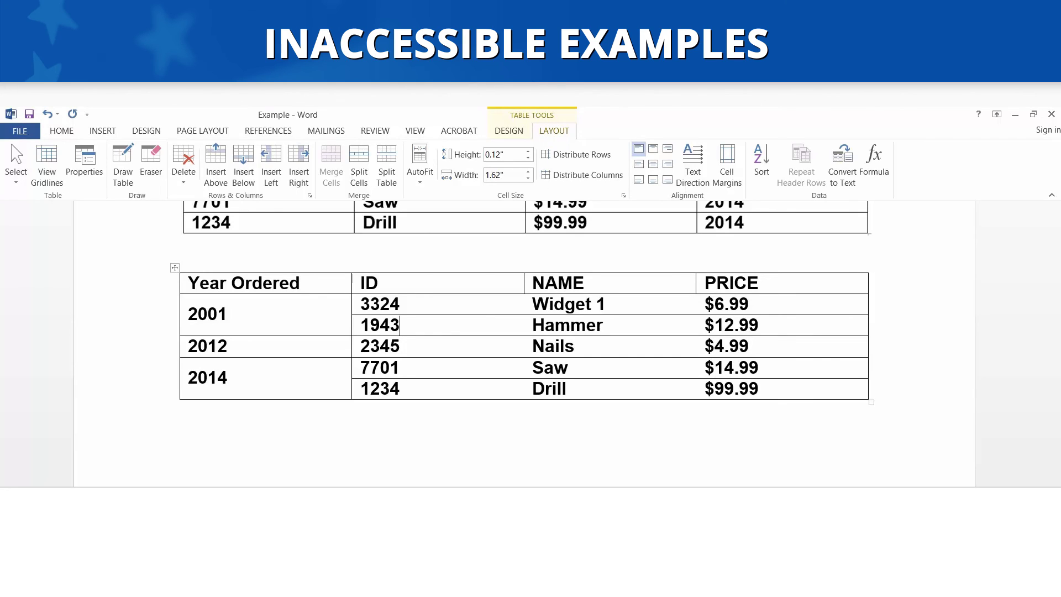
{"action": "left_click", "coordinate": [51, 175]}
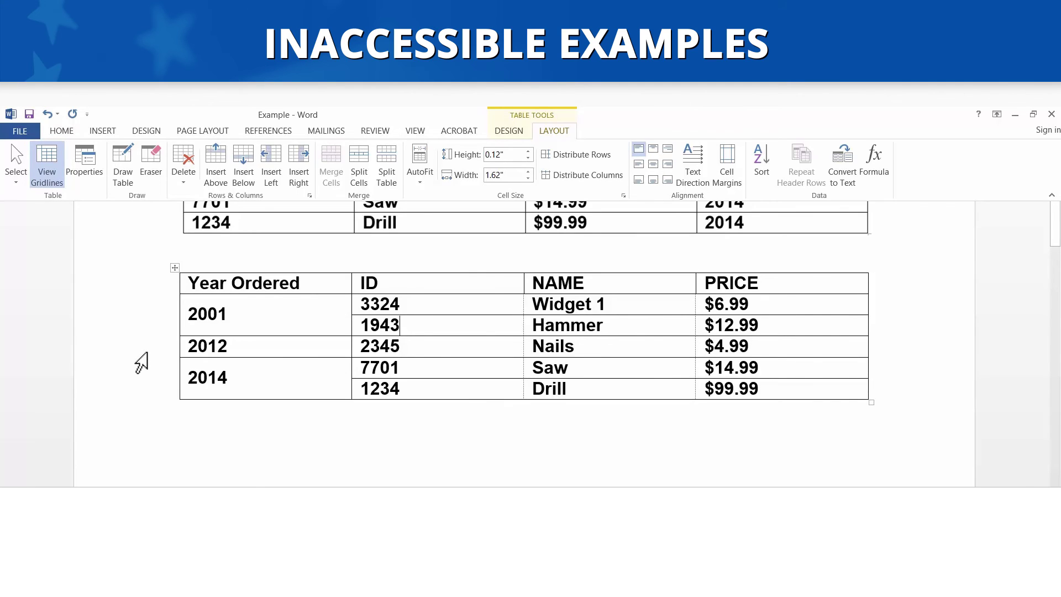
{"action": "left_click", "coordinate": [393, 283]}
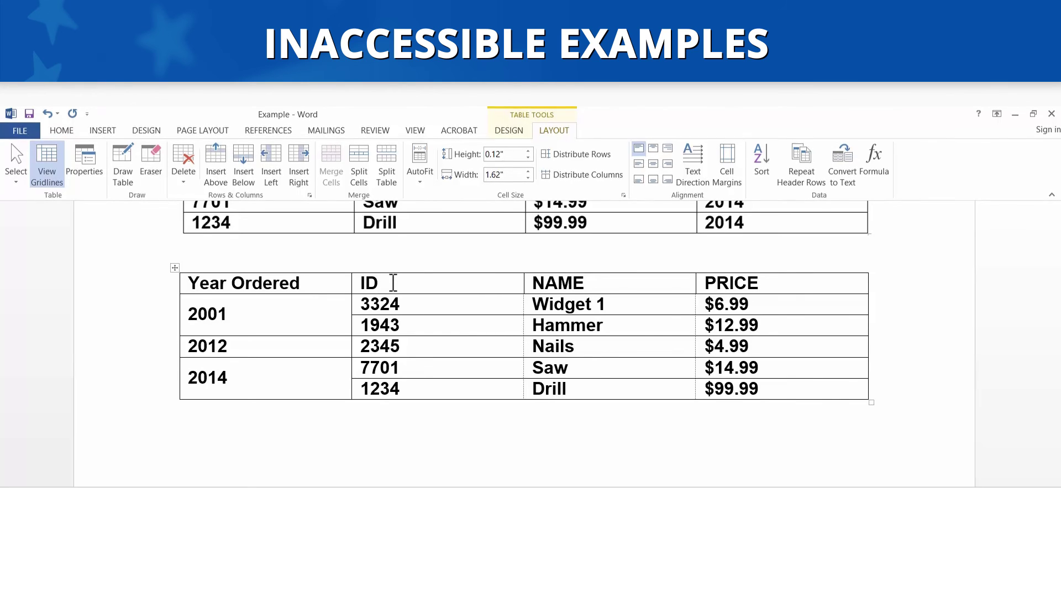
{"action": "key", "text": "shift+F1"}
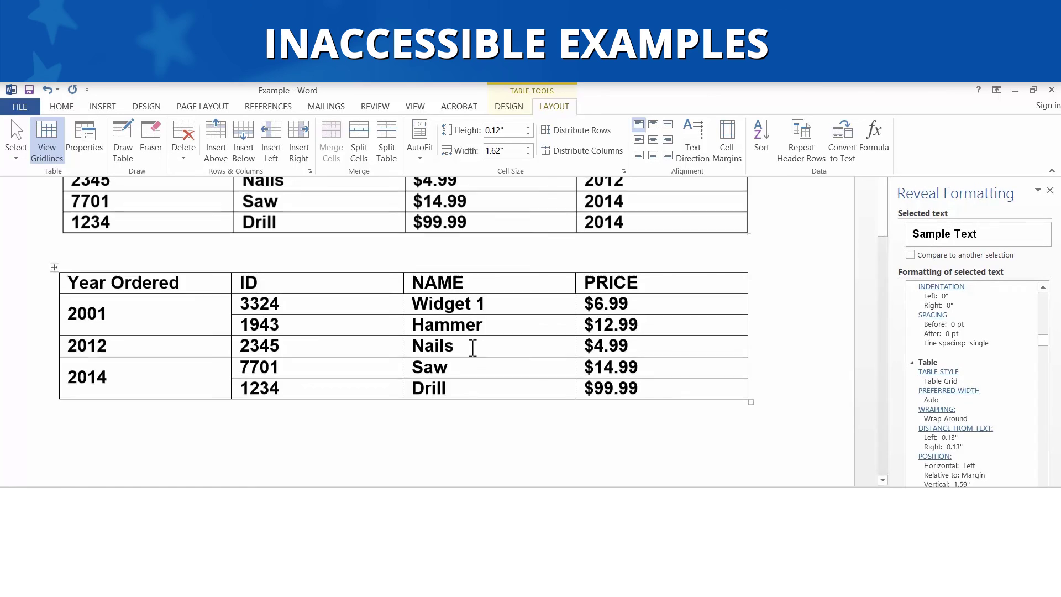
Scroll up and open Table Properties for the first product table
{"action": "scroll", "coordinate": [472, 360], "scroll_direction": "up", "scroll_amount": 3}
{"action": "right_click", "coordinate": [474, 448]}
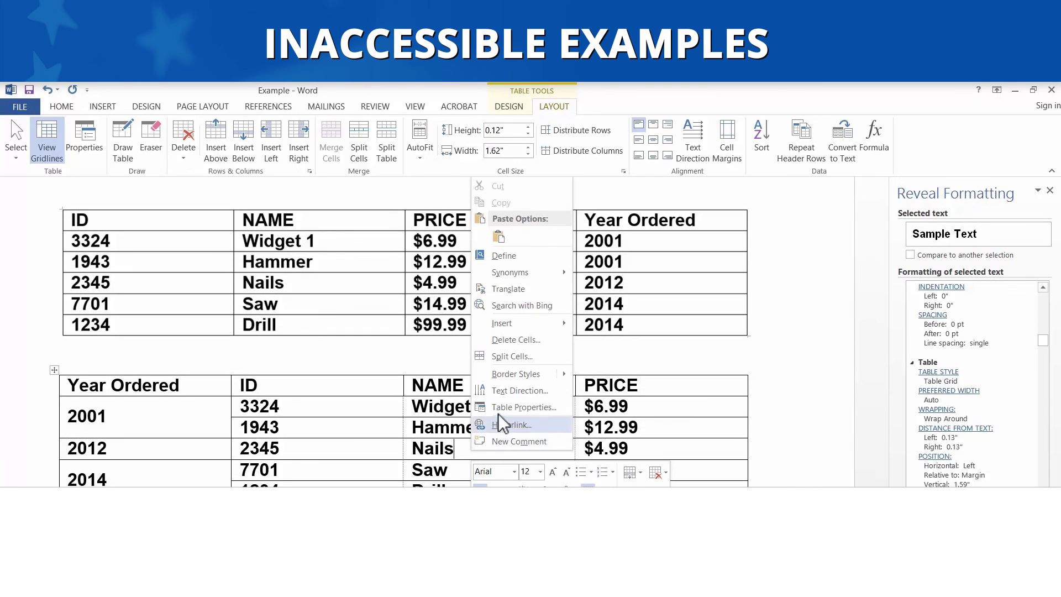
{"action": "left_click", "coordinate": [502, 408]}
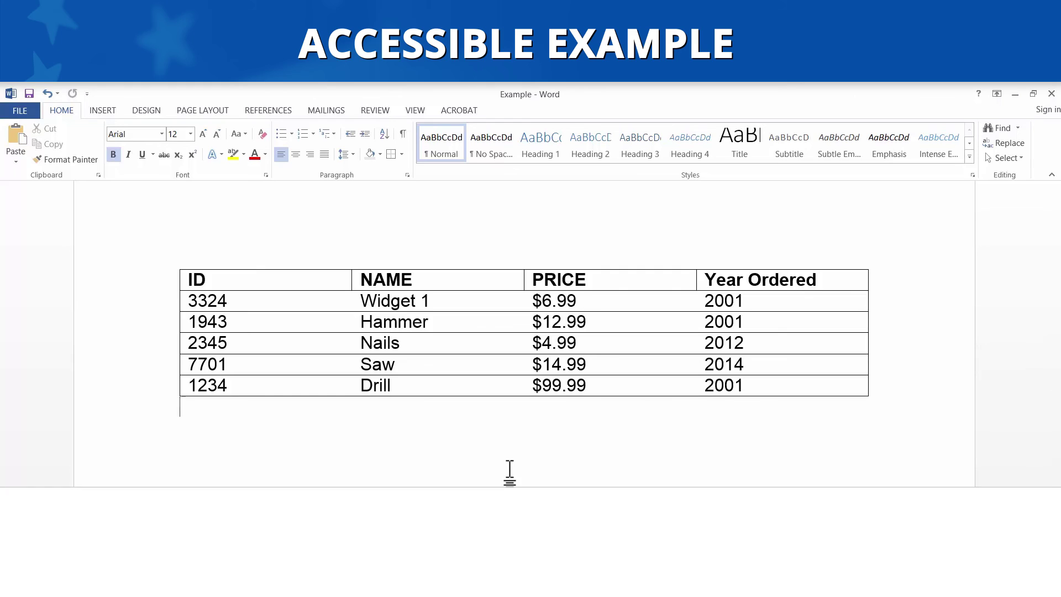
Show gridlines in the simple product table and open Reveal Formatting for its ID header cell
{"action": "left_click", "coordinate": [435, 322]}
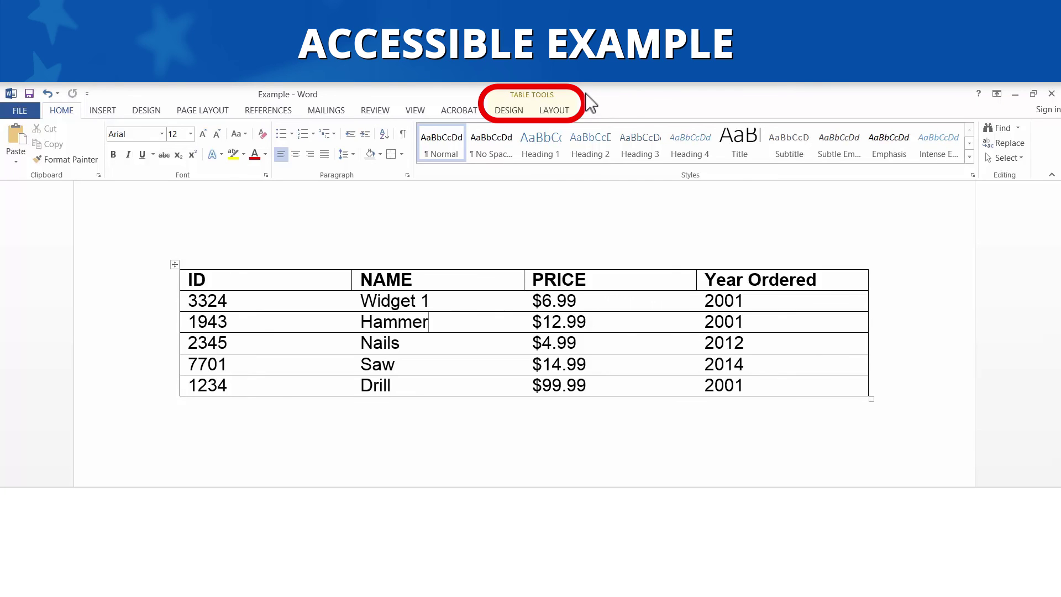
{"action": "left_click", "coordinate": [550, 111]}
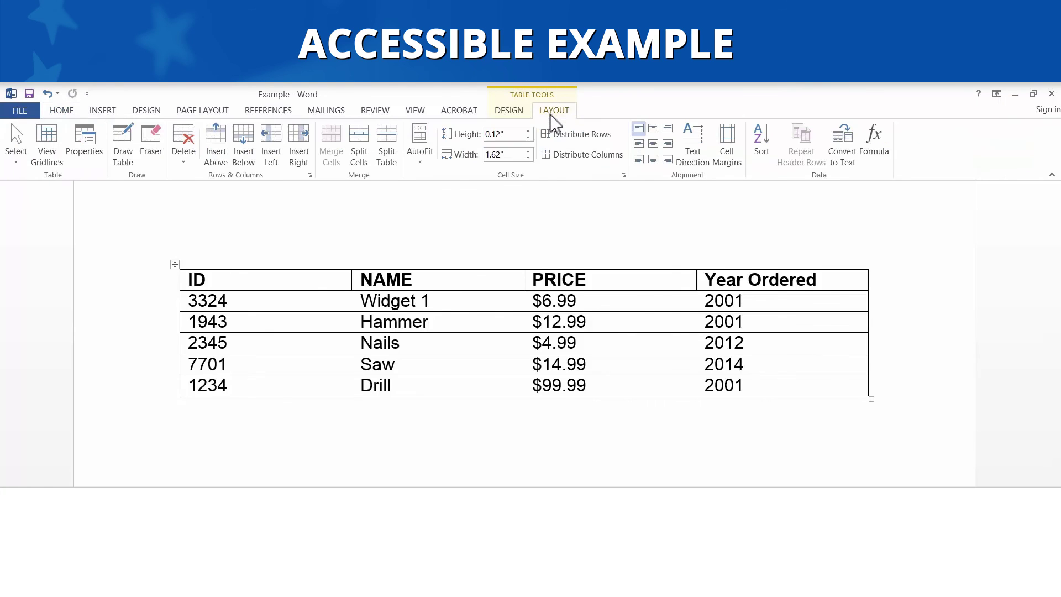
{"action": "left_click", "coordinate": [47, 161]}
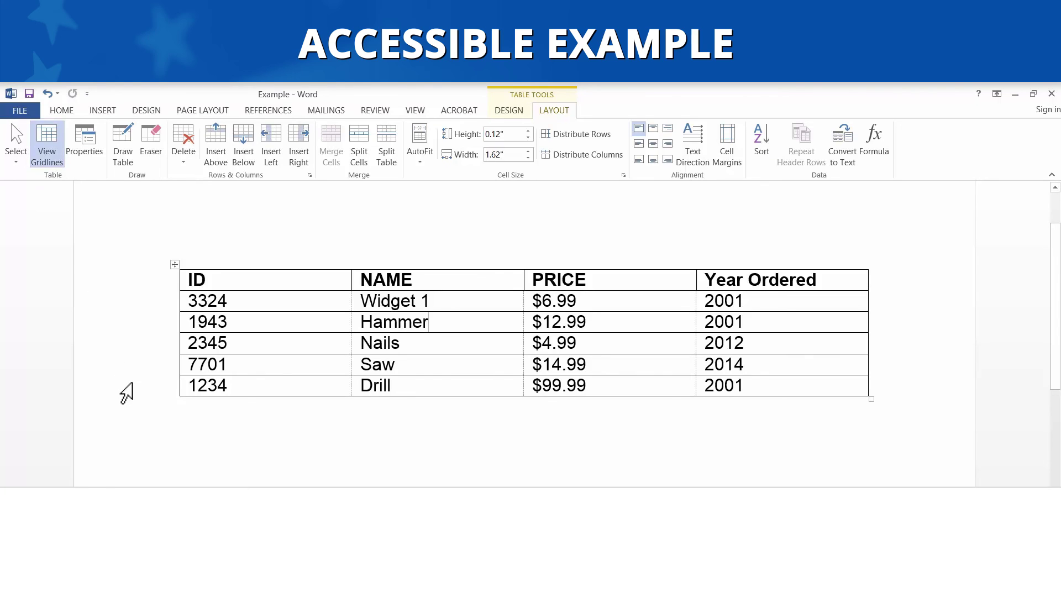
{"action": "left_click", "coordinate": [216, 280]}
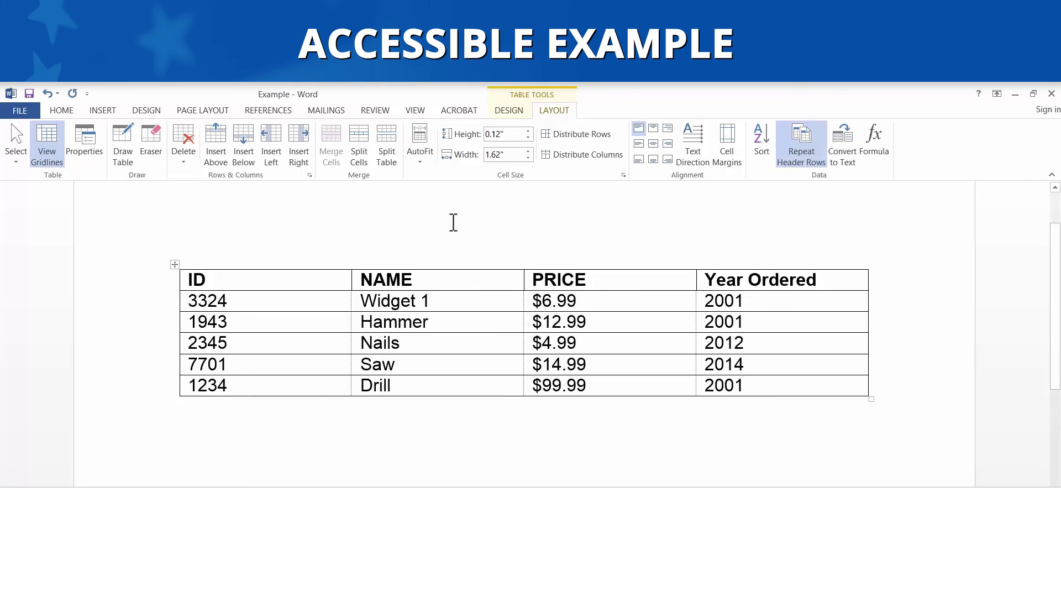
{"action": "key", "text": "shift+F1"}
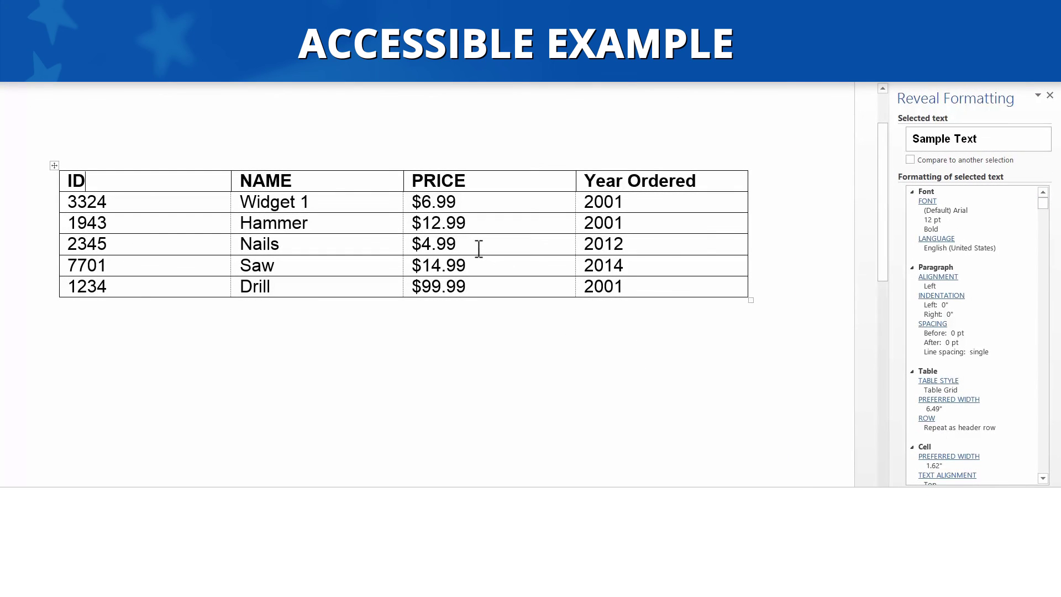
{"action": "right_click", "coordinate": [478, 248]}
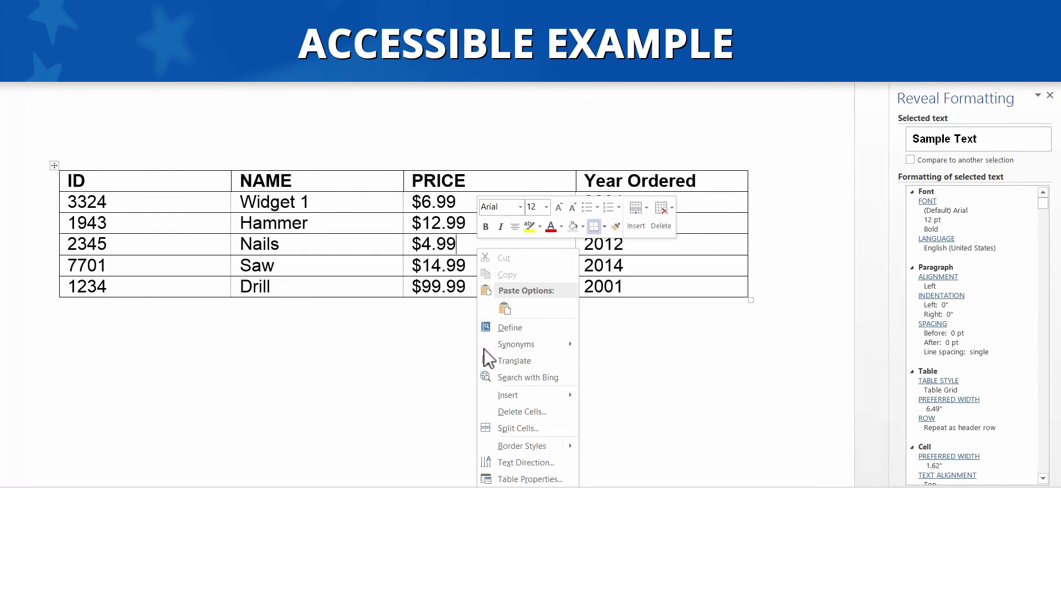
{"action": "left_click", "coordinate": [521, 479]}
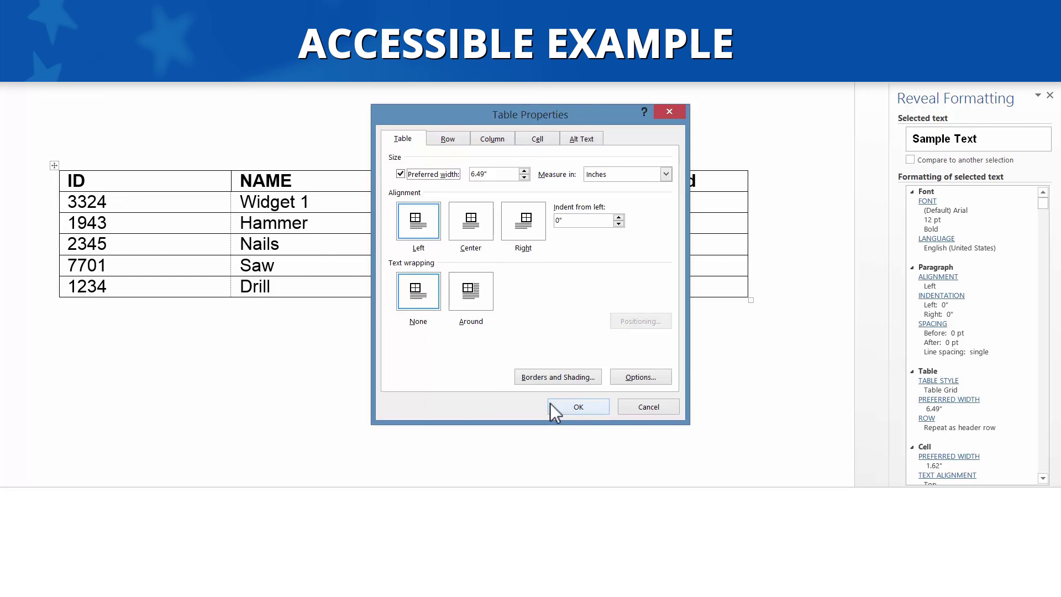
{"action": "left_click", "coordinate": [577, 407]}
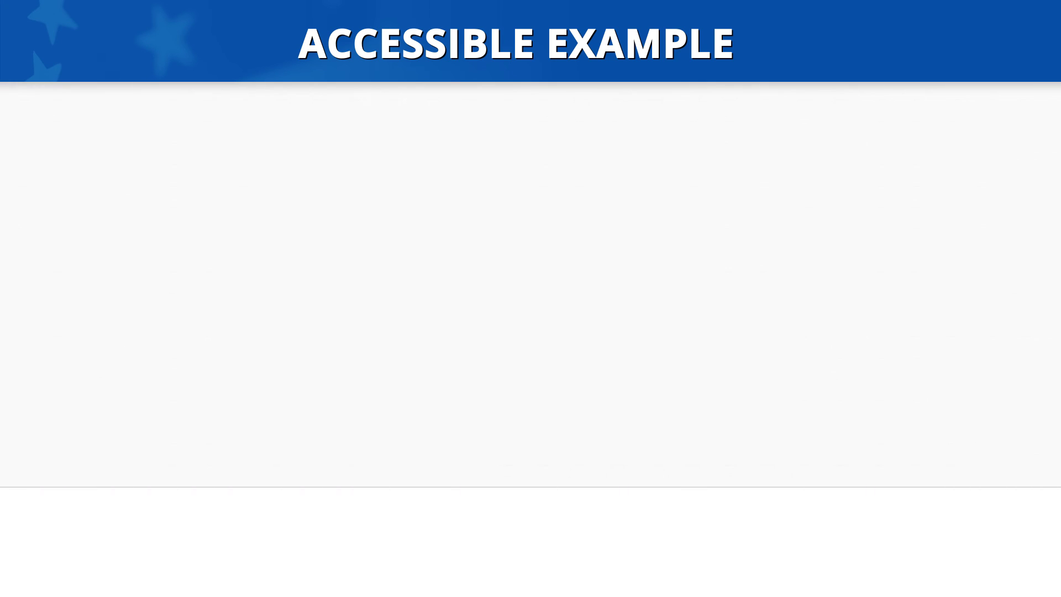